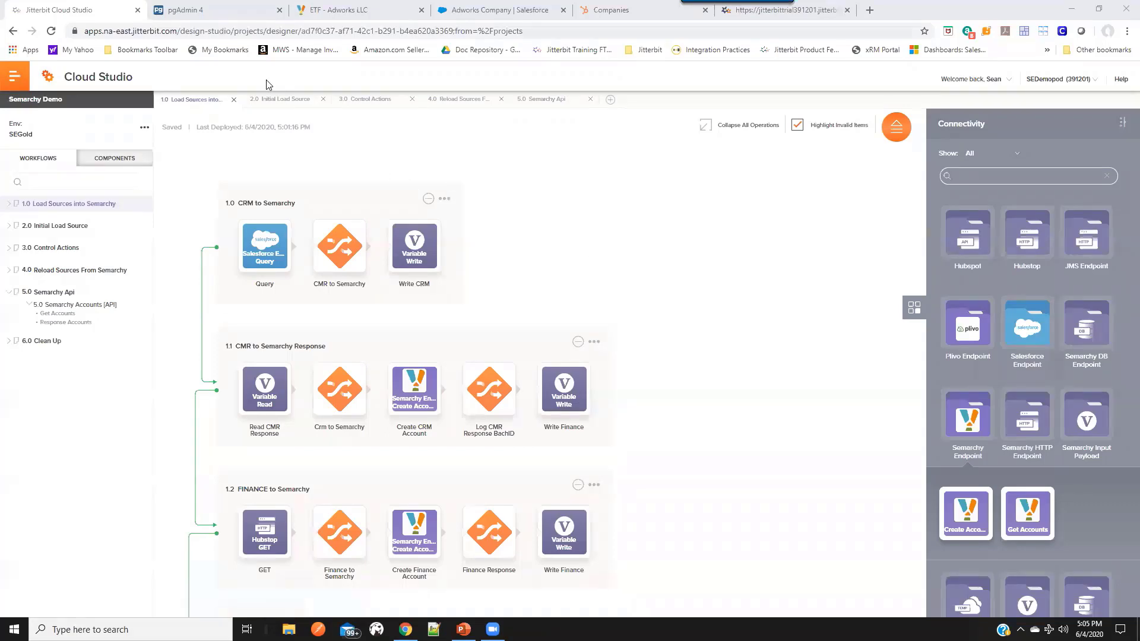
Return to pgAdmin 4 and select the Adworks LLC row in the Account query results
left_click(205, 10)
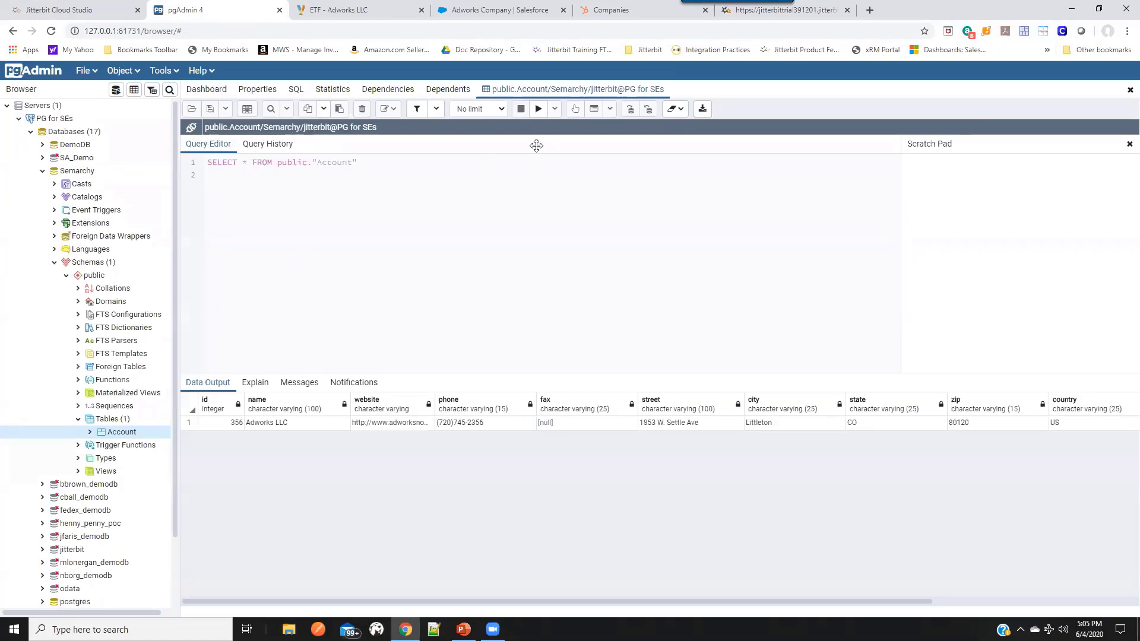
left_click(360, 422)
Explain the Adworks LLC golden record and view its values beside the WEB.356 master record
left_click(344, 10)
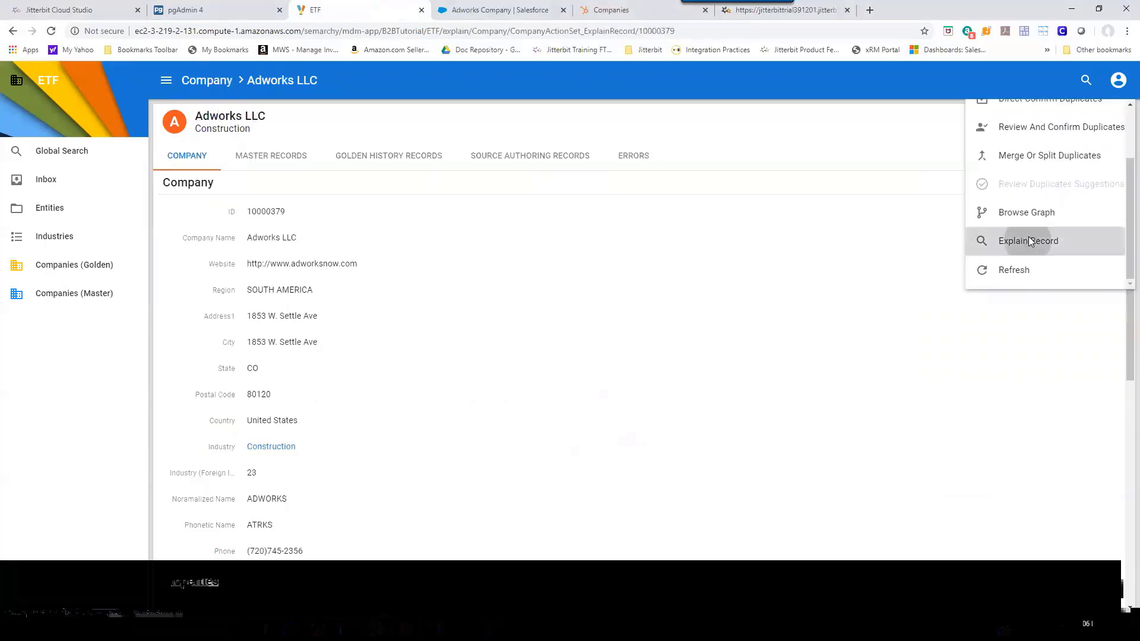
left_click(1038, 241)
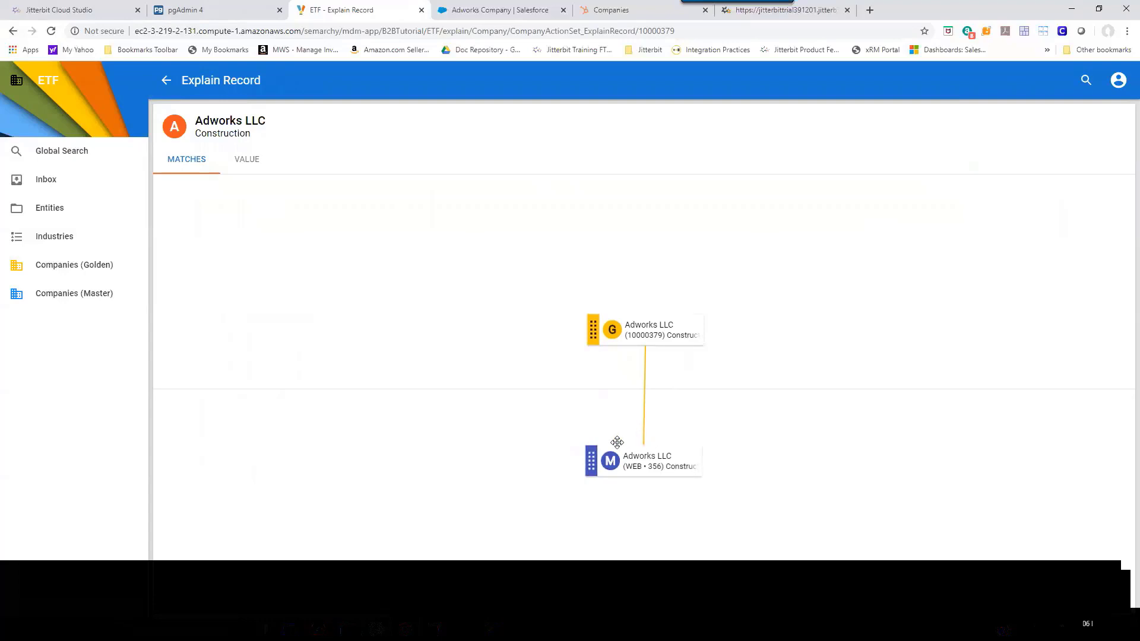
left_click(252, 162)
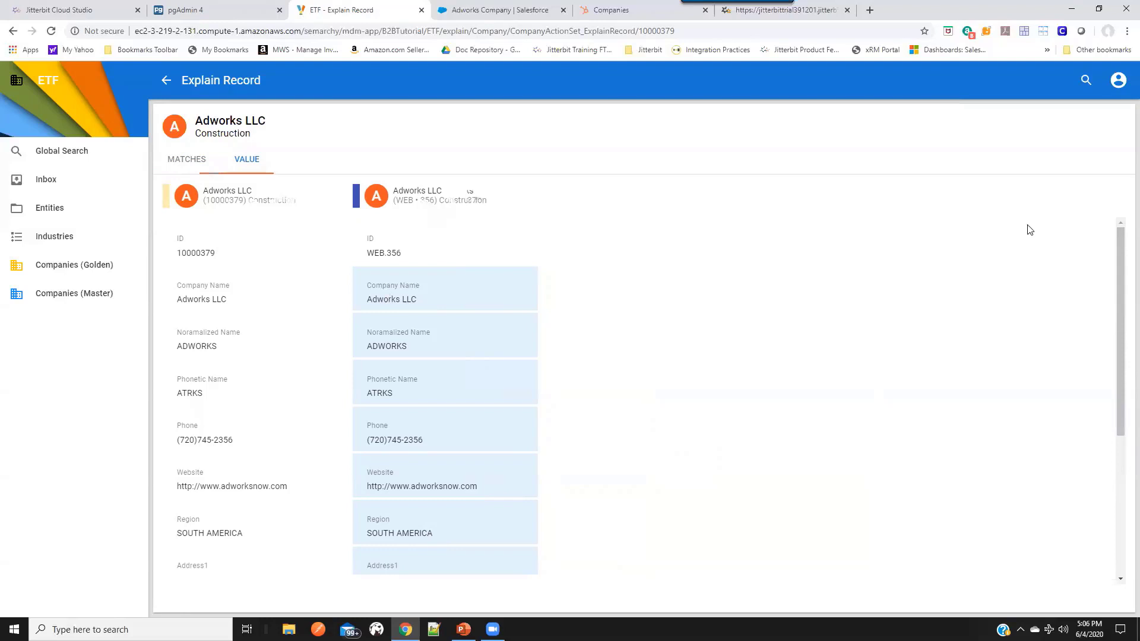
left_click_drag(1120, 246, 1123, 410)
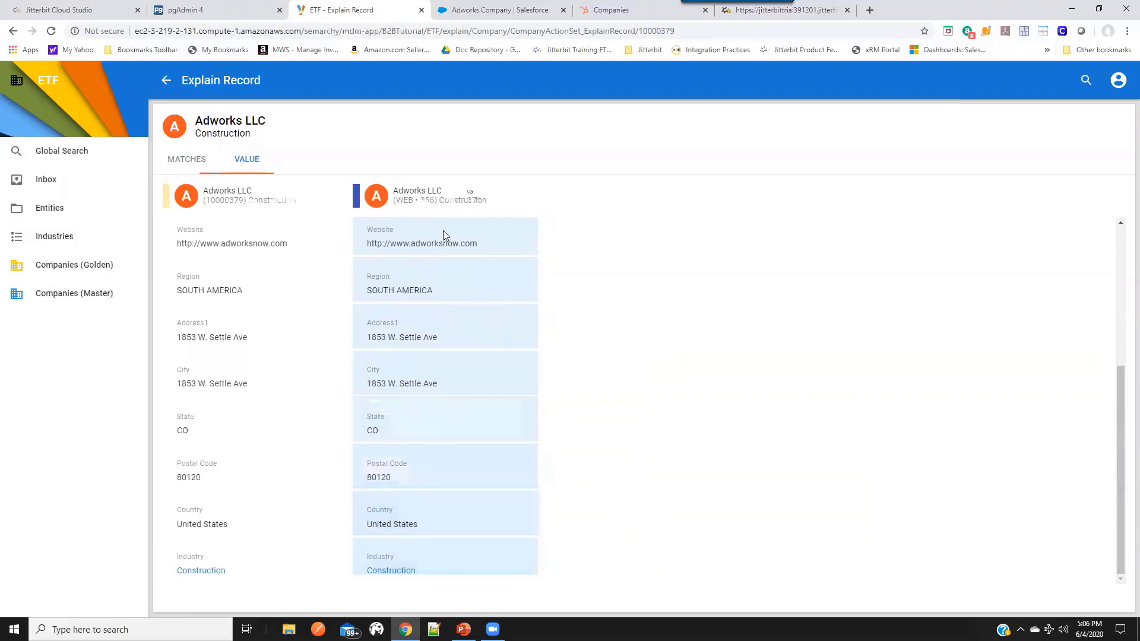
View the Adworks Company account in Salesforce, then HubSpot's companies list with Adworks Inc
left_click(485, 11)
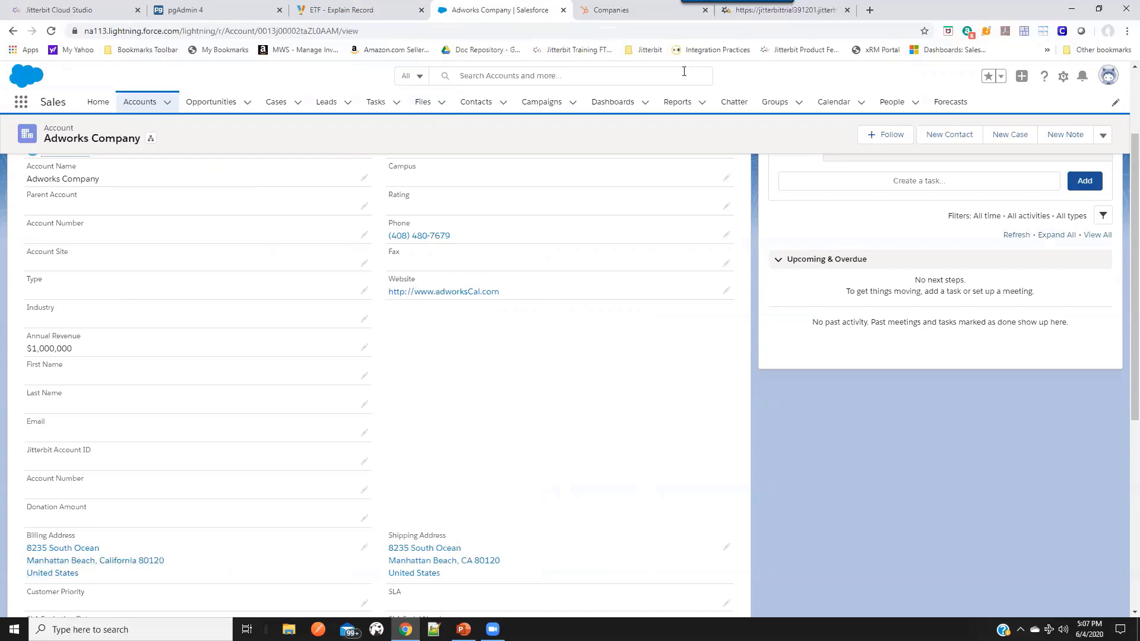
left_click(630, 16)
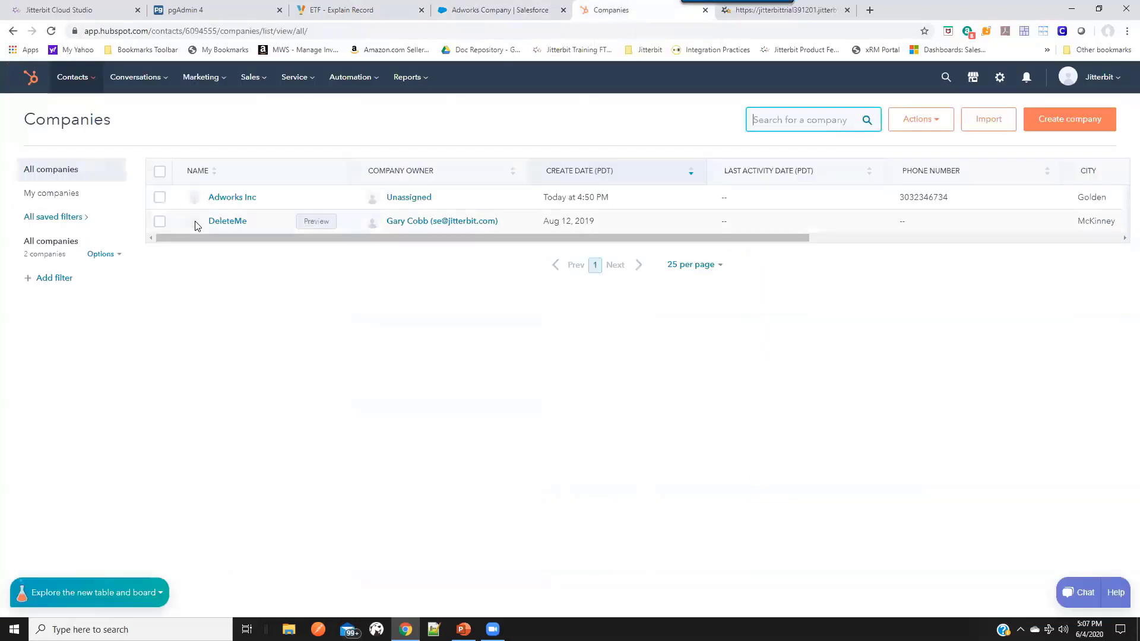
Open Adworks Inc from HubSpot's Companies list to see its Golden, CO address
left_click(231, 197)
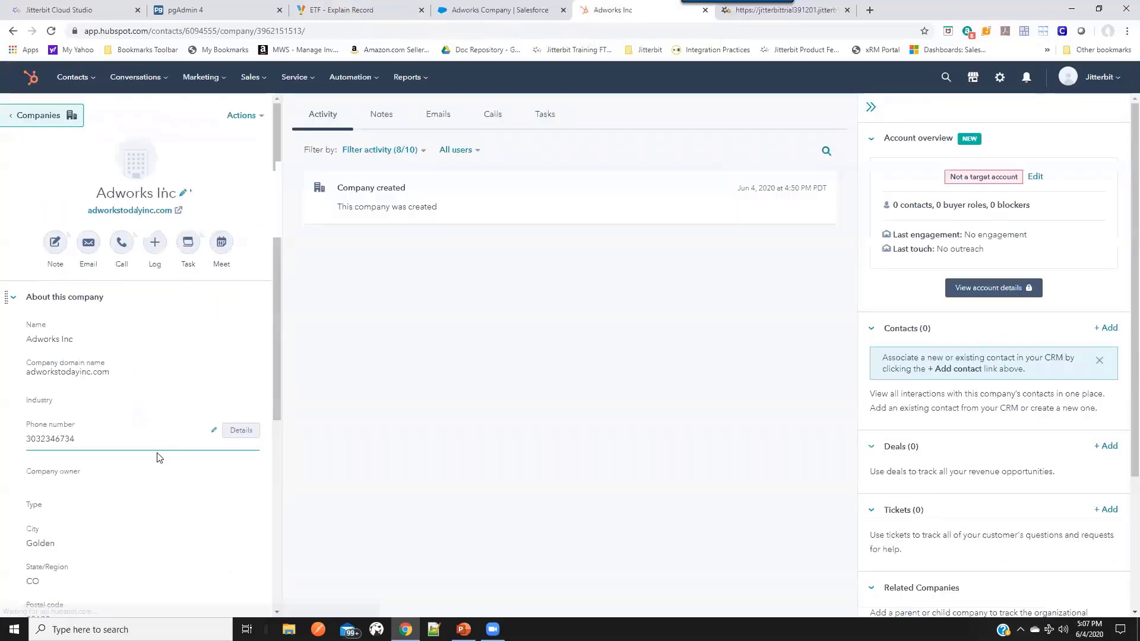
scroll(80, 401, "down", 2)
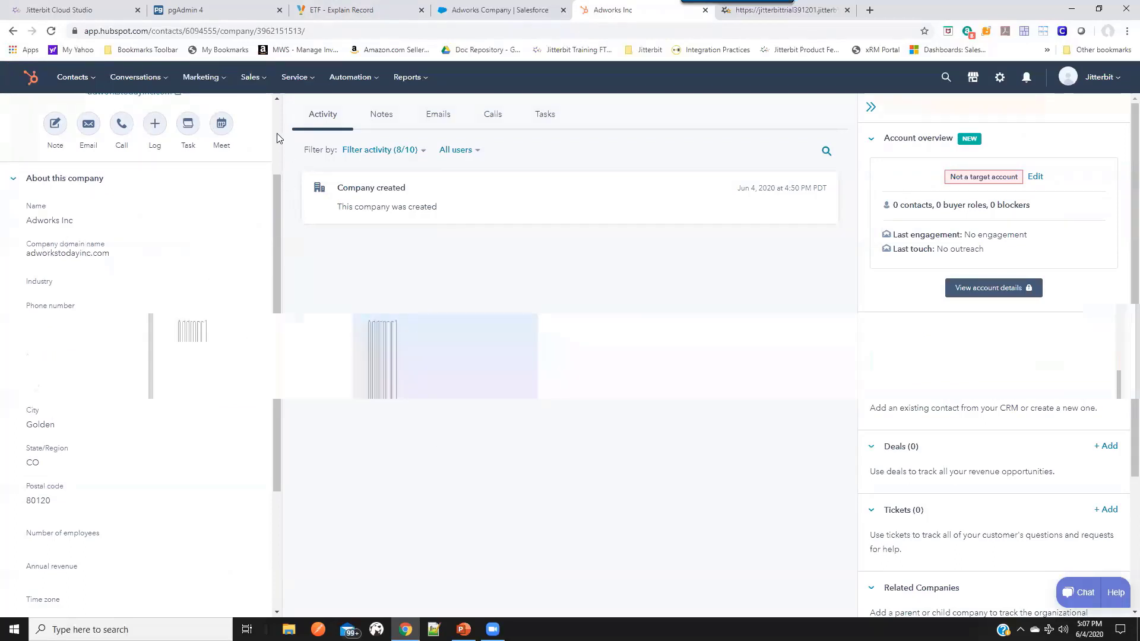
left_click_drag(277, 137, 279, 120)
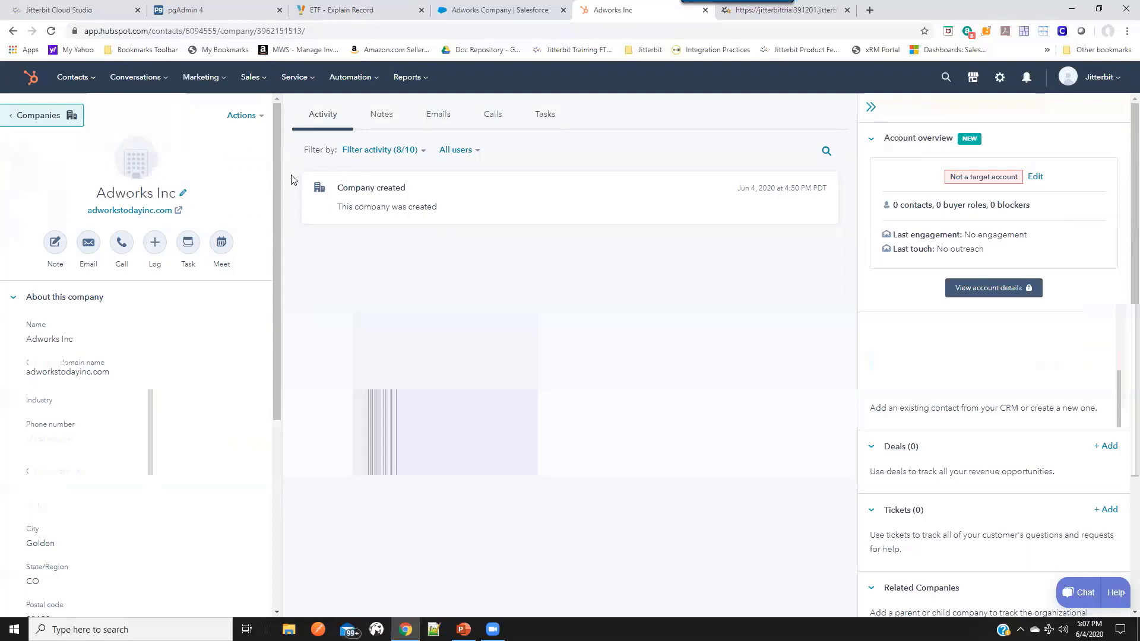
Run the 1.0 CRM to Semarchy workflow operation from its actions menu in Cloud Studio
left_click(79, 10)
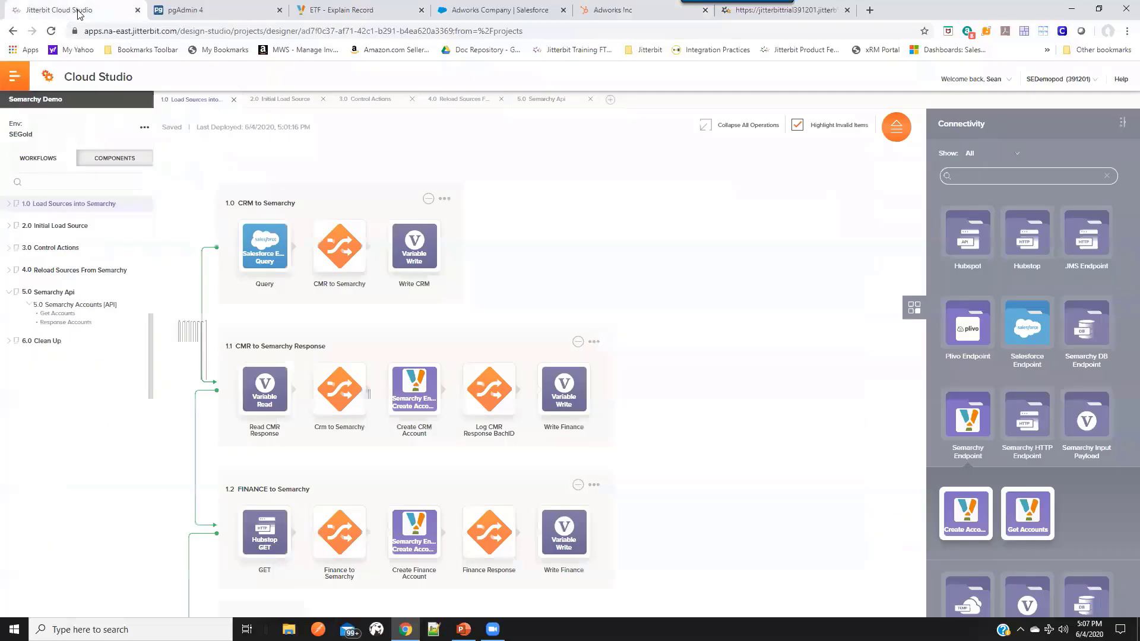
left_click(445, 199)
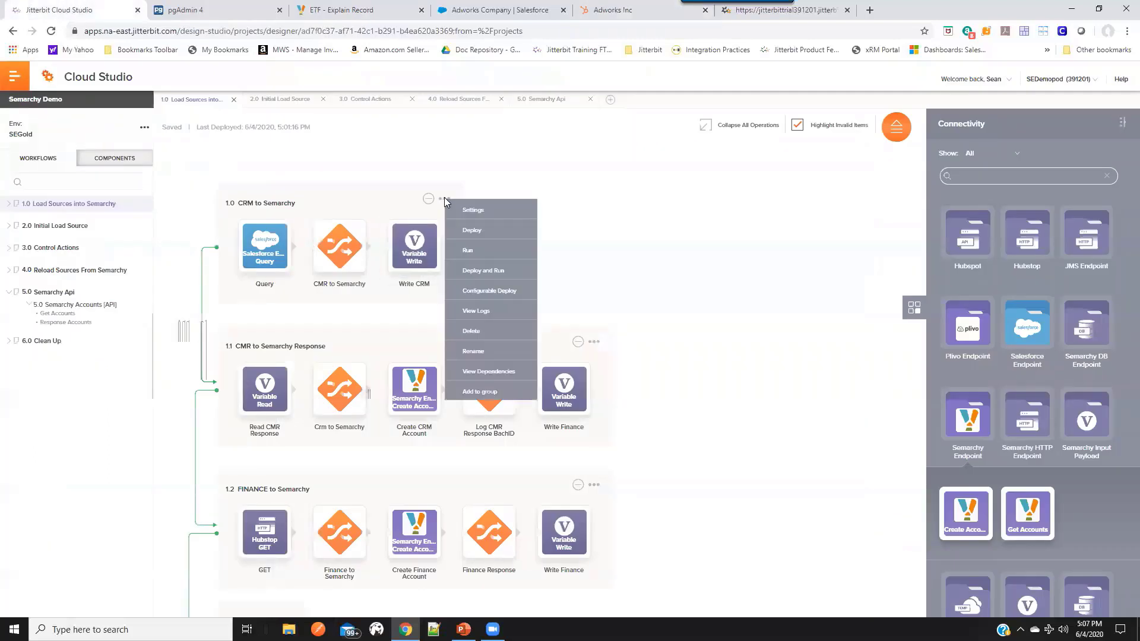
left_click(466, 251)
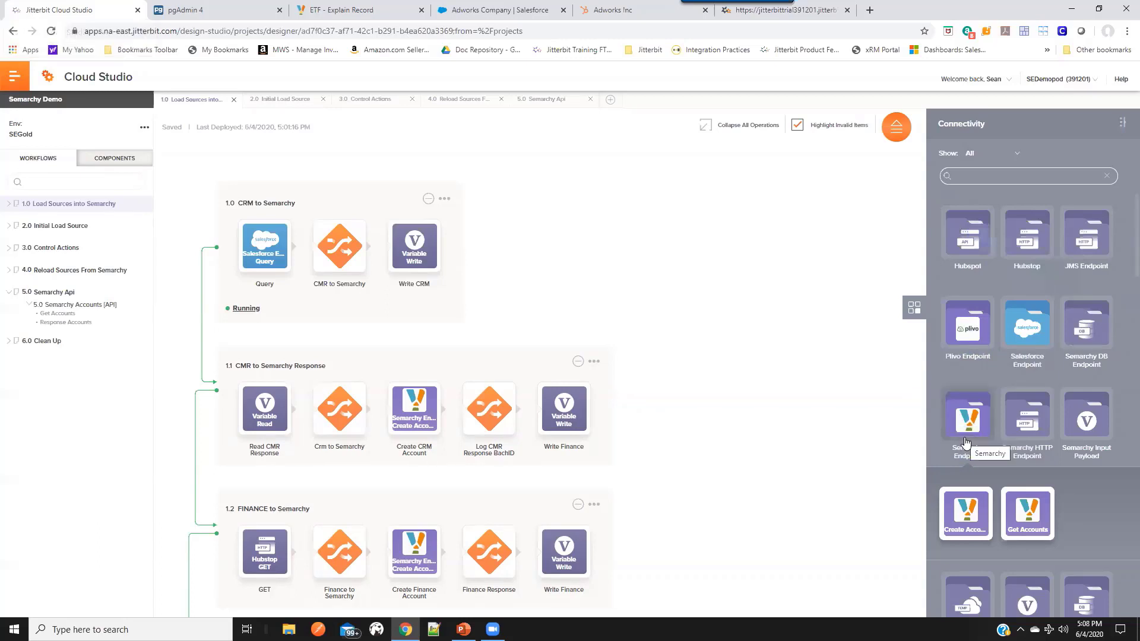
scroll(997, 434, "down", 1)
scroll(1001, 429, "down", 1)
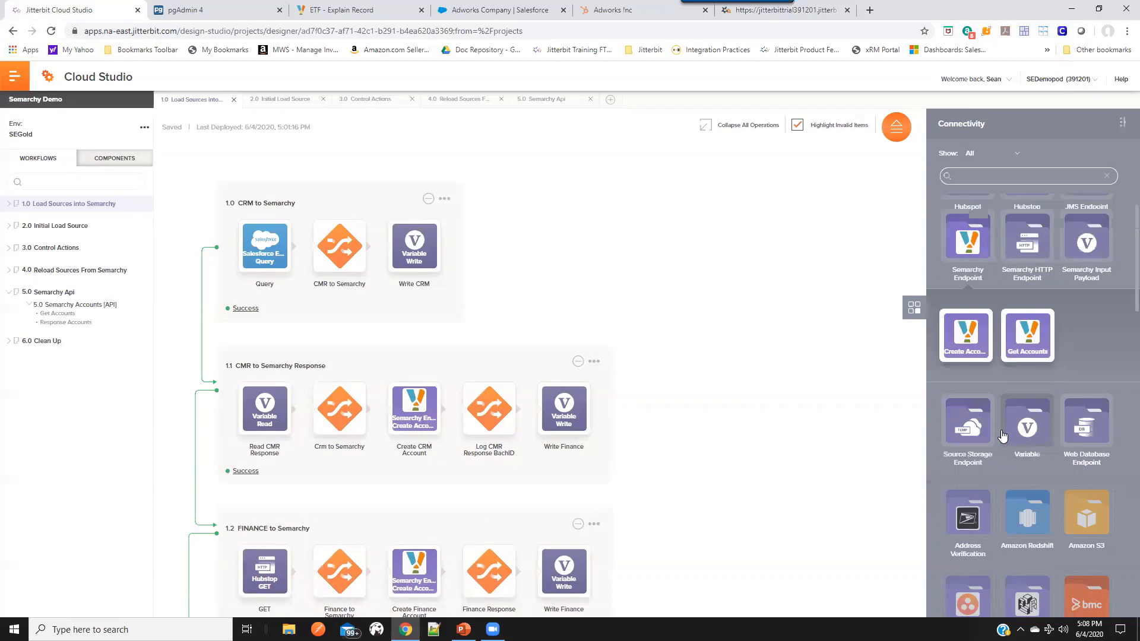
scroll(1001, 430, "down", 1)
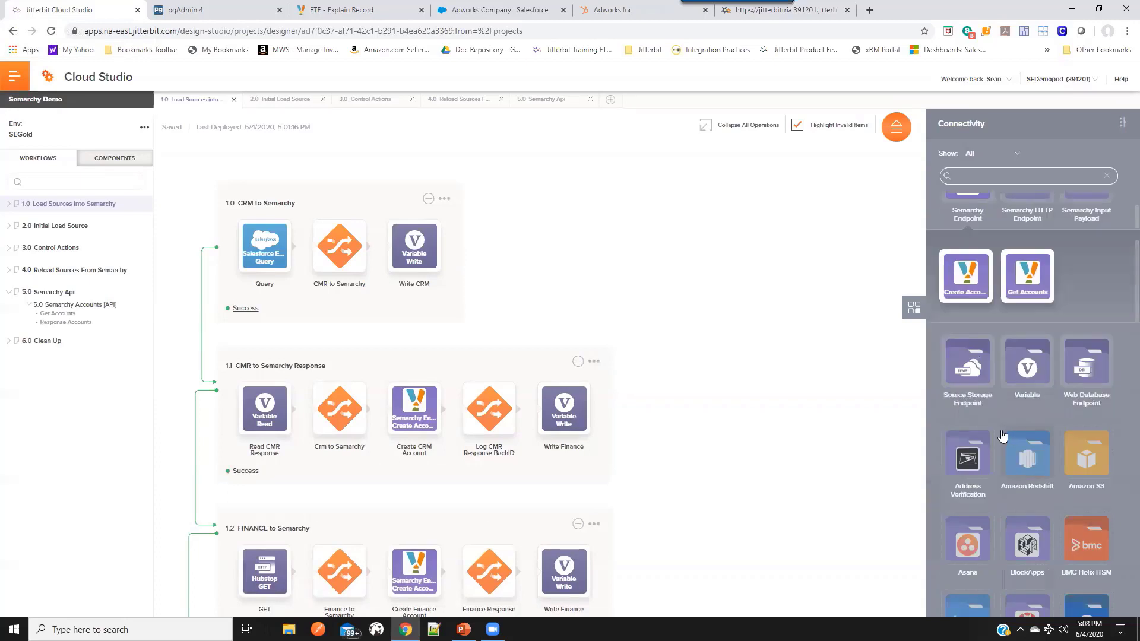
scroll(1012, 434, "down", 1)
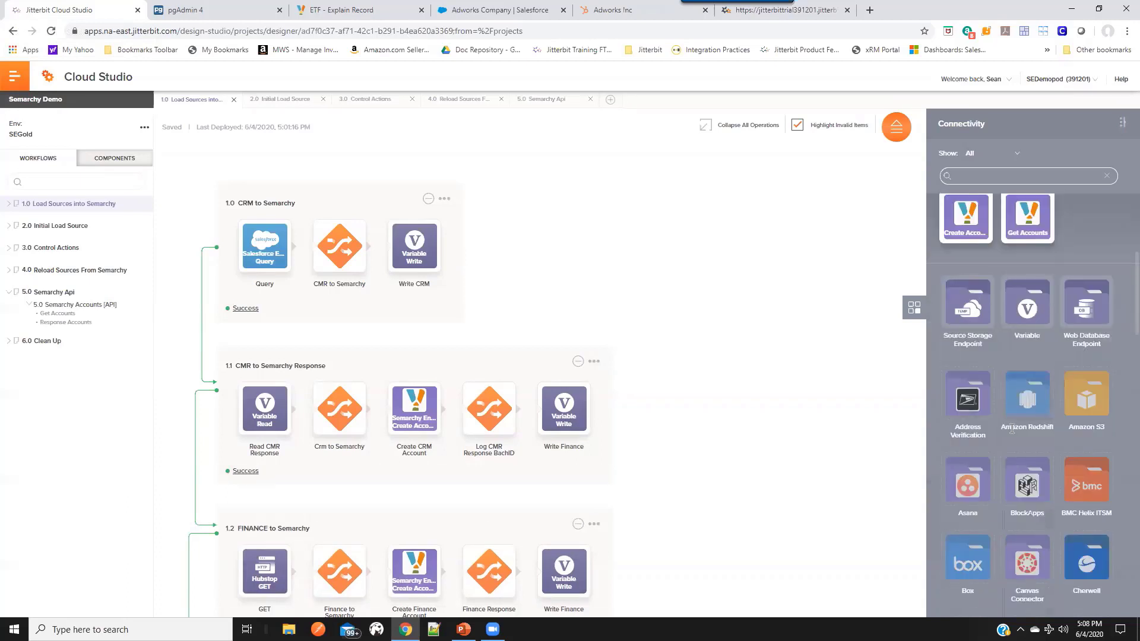
scroll(1012, 431, "down", 1)
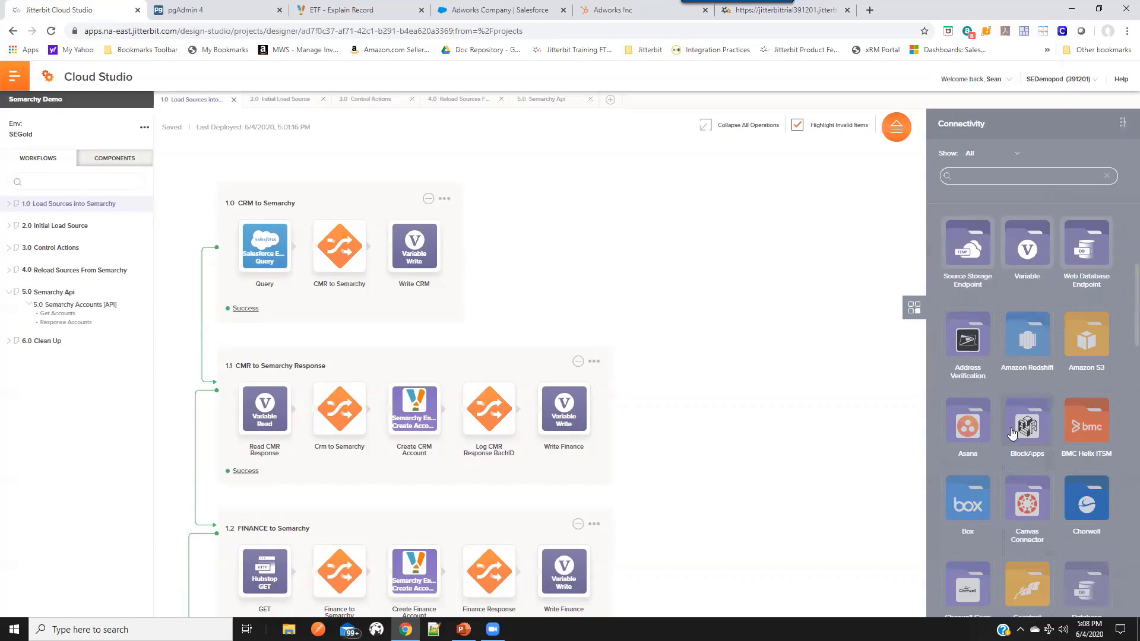
scroll(1012, 433, "down", 2)
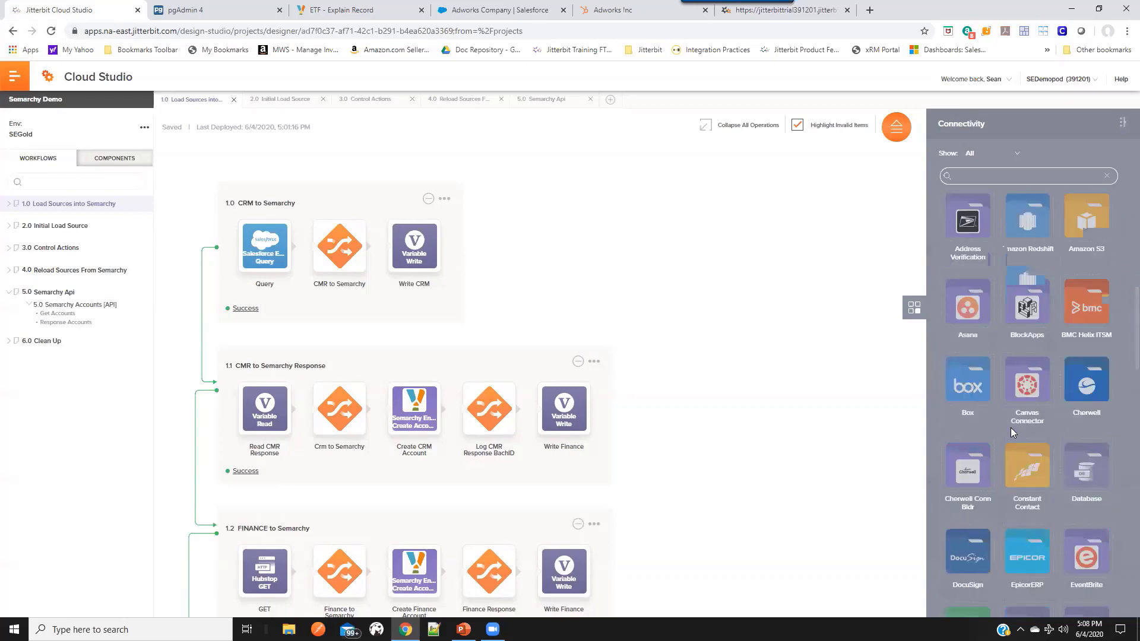
scroll(1012, 433, "down", 1)
scroll(1011, 427, "down", 1)
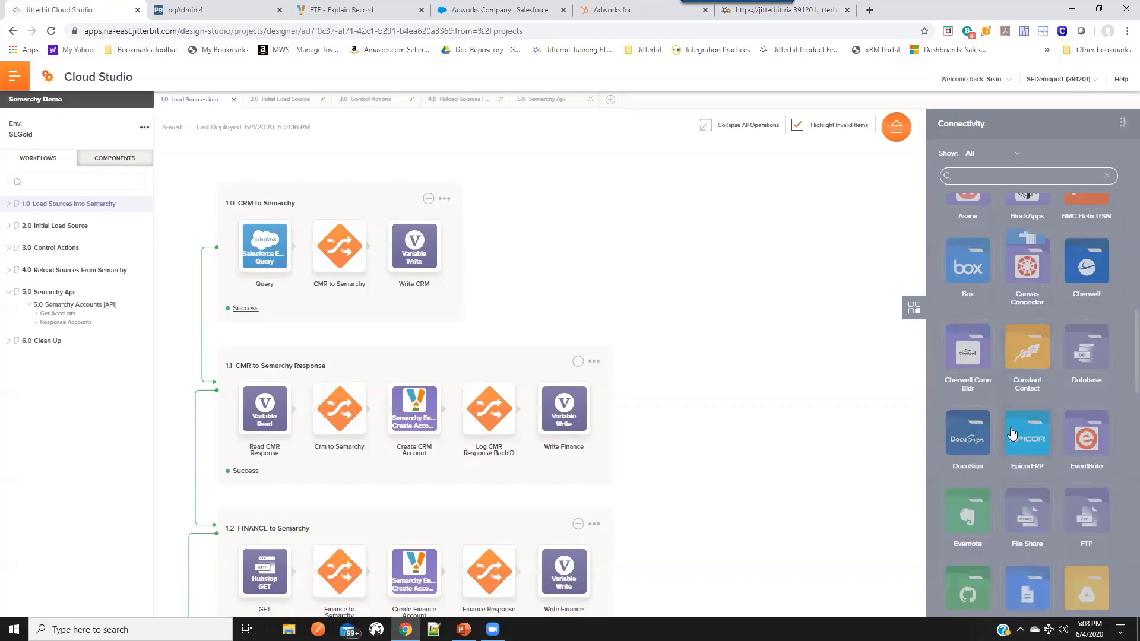
scroll(1011, 428, "down", 1)
scroll(1011, 428, "down", 2)
scroll(1011, 427, "down", 1)
scroll(1012, 432, "down", 1)
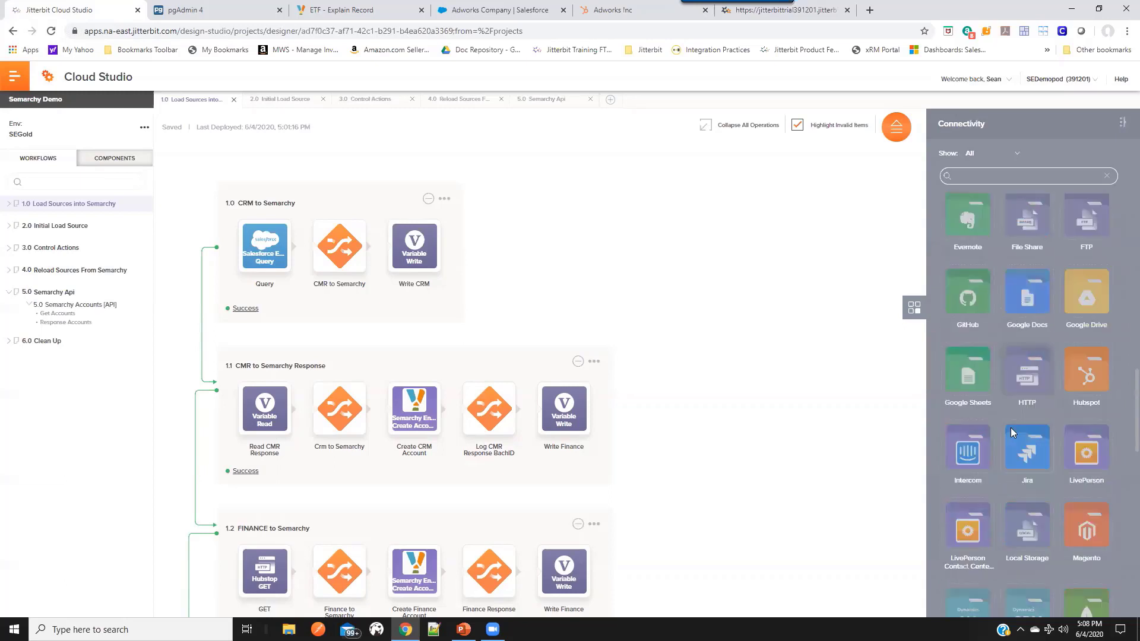
scroll(1012, 433, "down", 1)
scroll(1011, 433, "down", 1)
scroll(1012, 434, "down", 1)
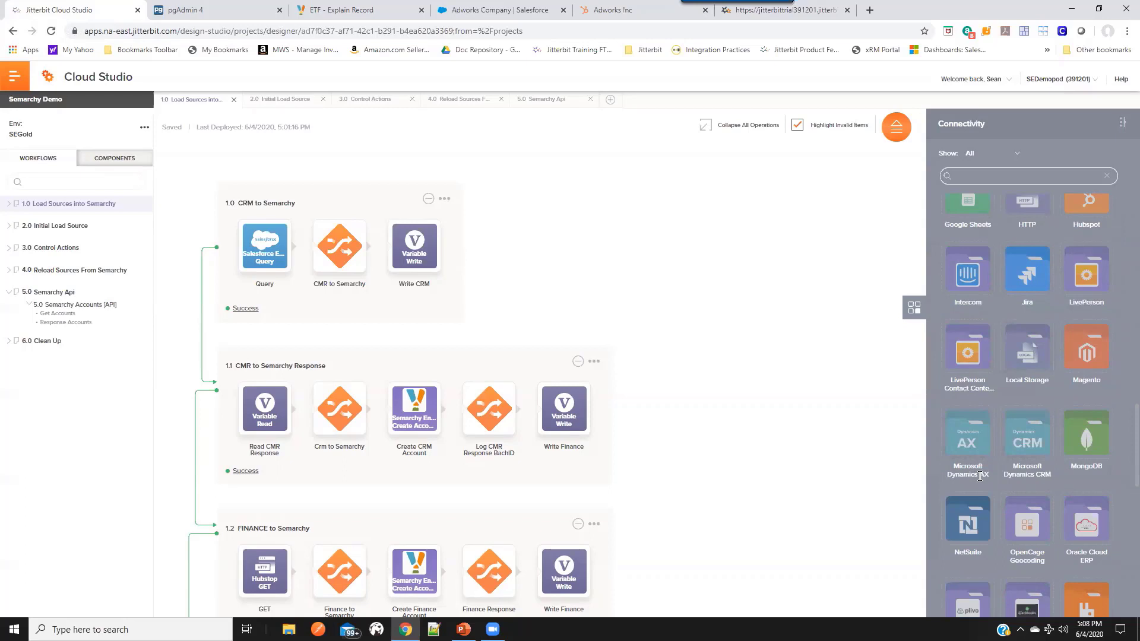
scroll(1018, 481, "down", 1)
scroll(1018, 481, "down", 1)
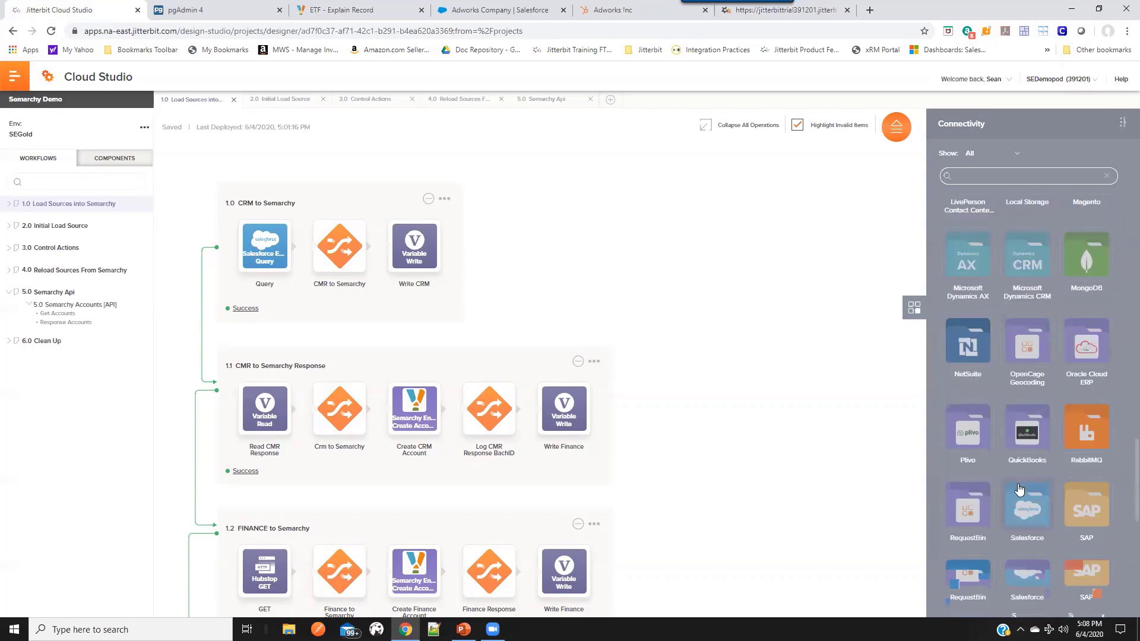
scroll(980, 401, "down", 1)
scroll(1023, 531, "down", 3)
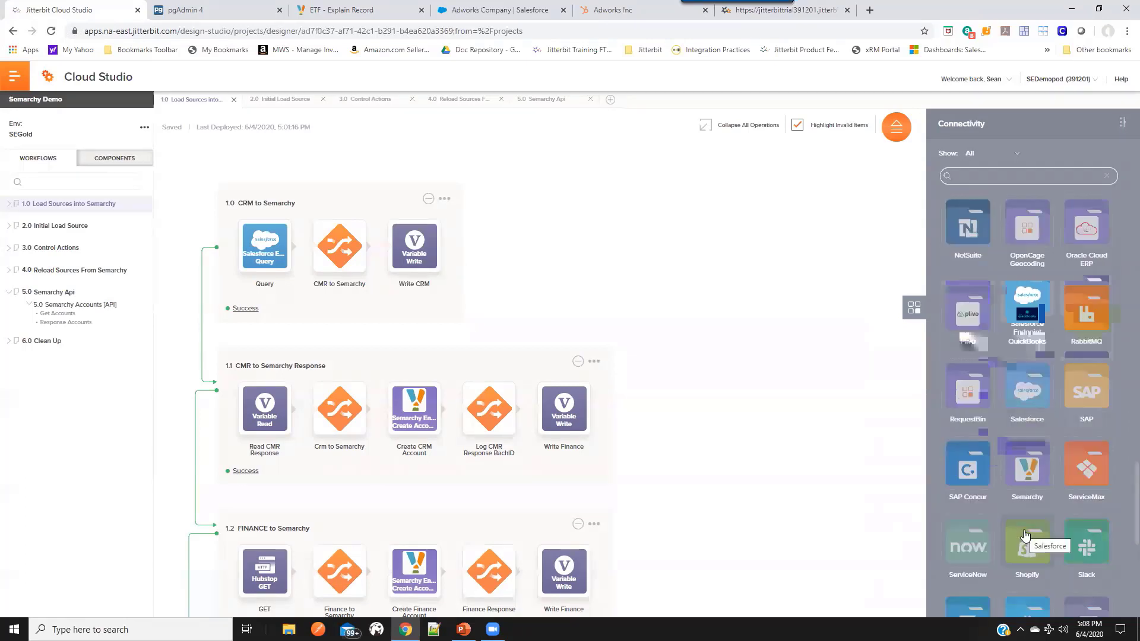
scroll(1075, 495, "down", 2)
scroll(990, 403, "down", 1)
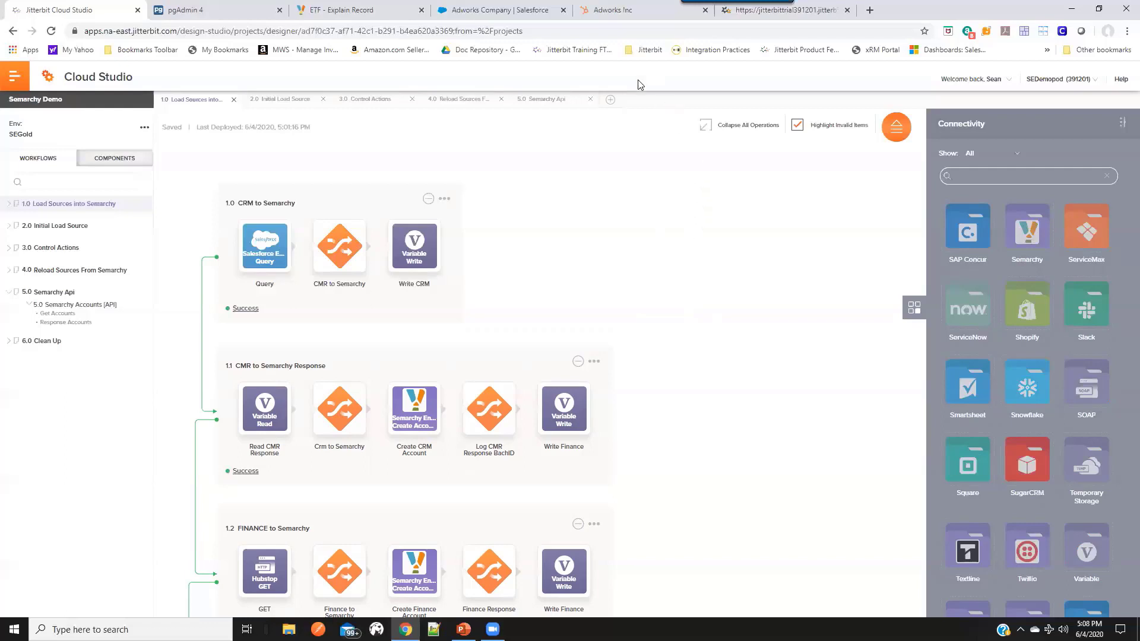
Show the match graph for golden Adworks Inc, reloaded to include the newly merged records
left_click(354, 9)
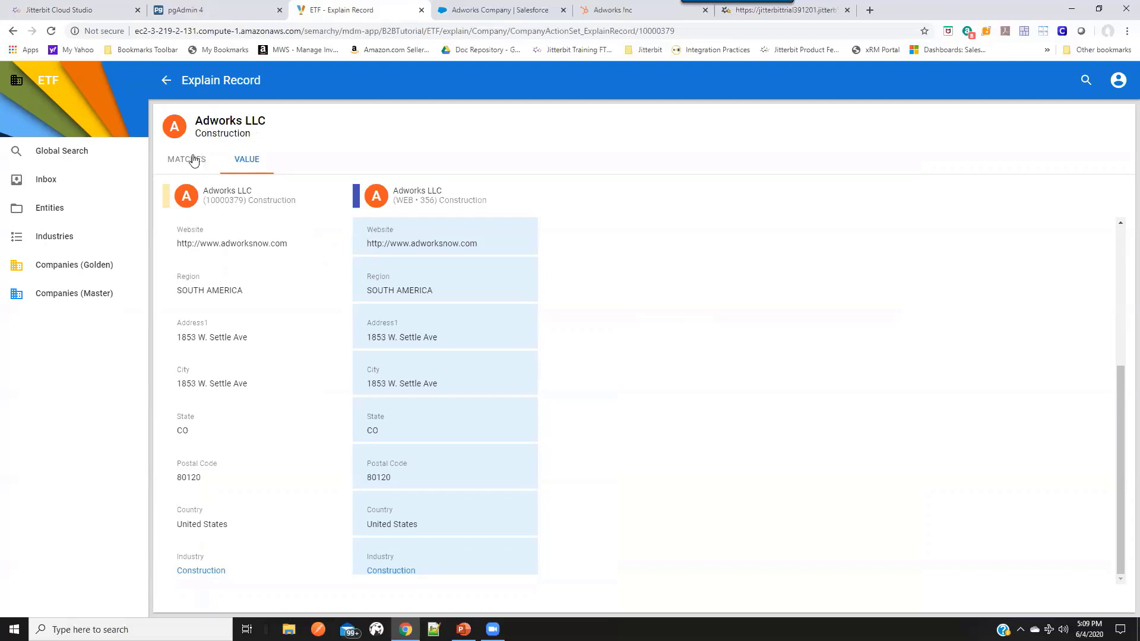
left_click(192, 161)
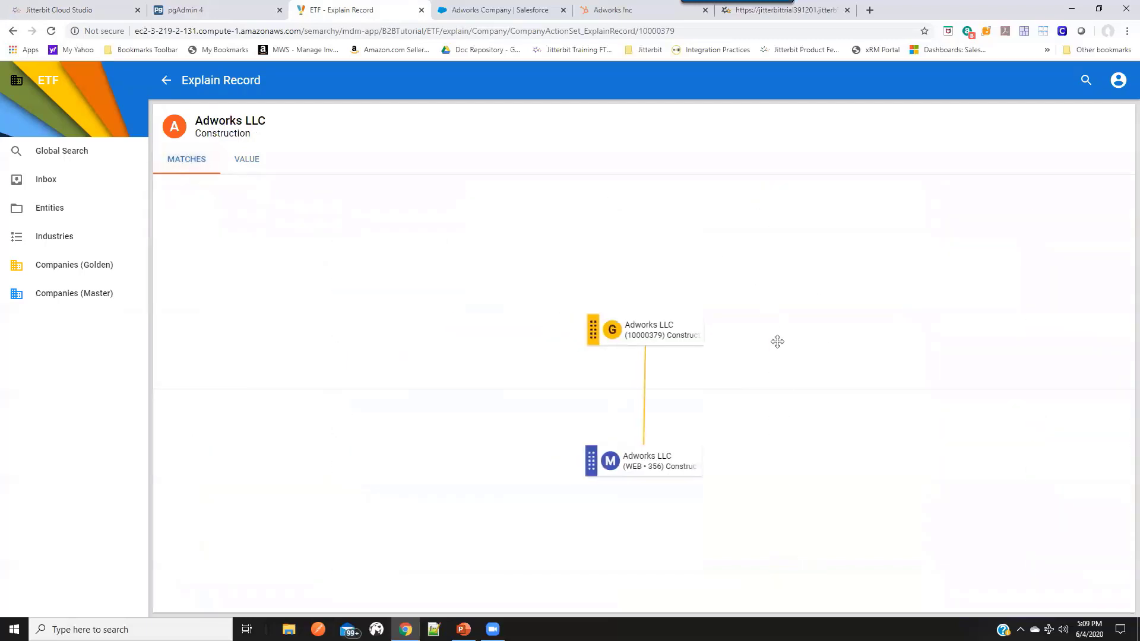
left_click(51, 31)
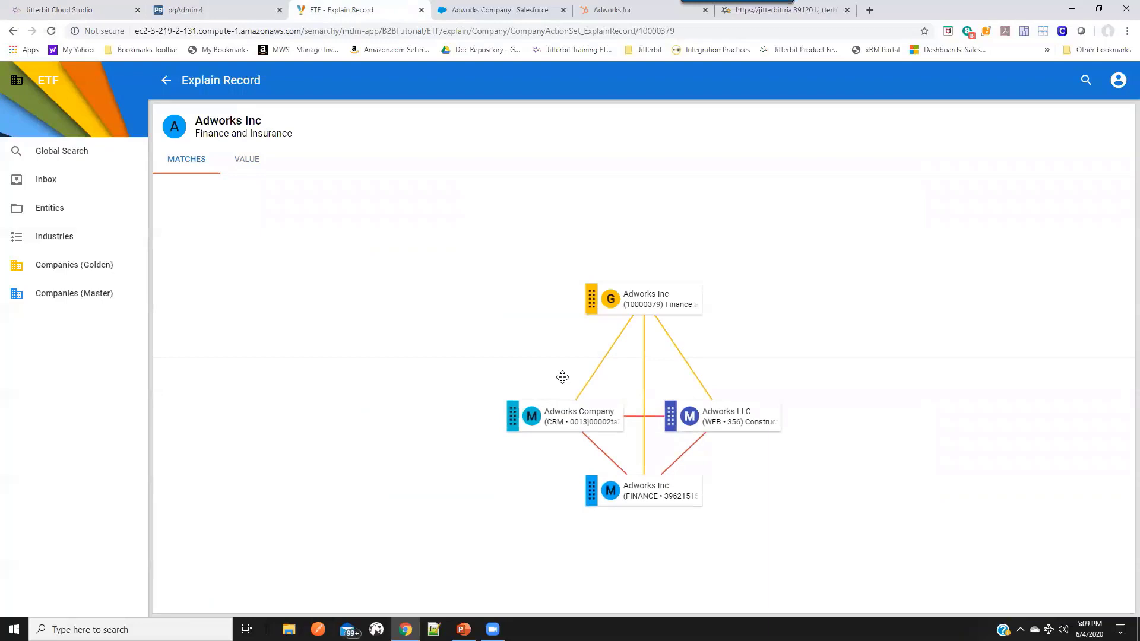
mouse_move(553, 411)
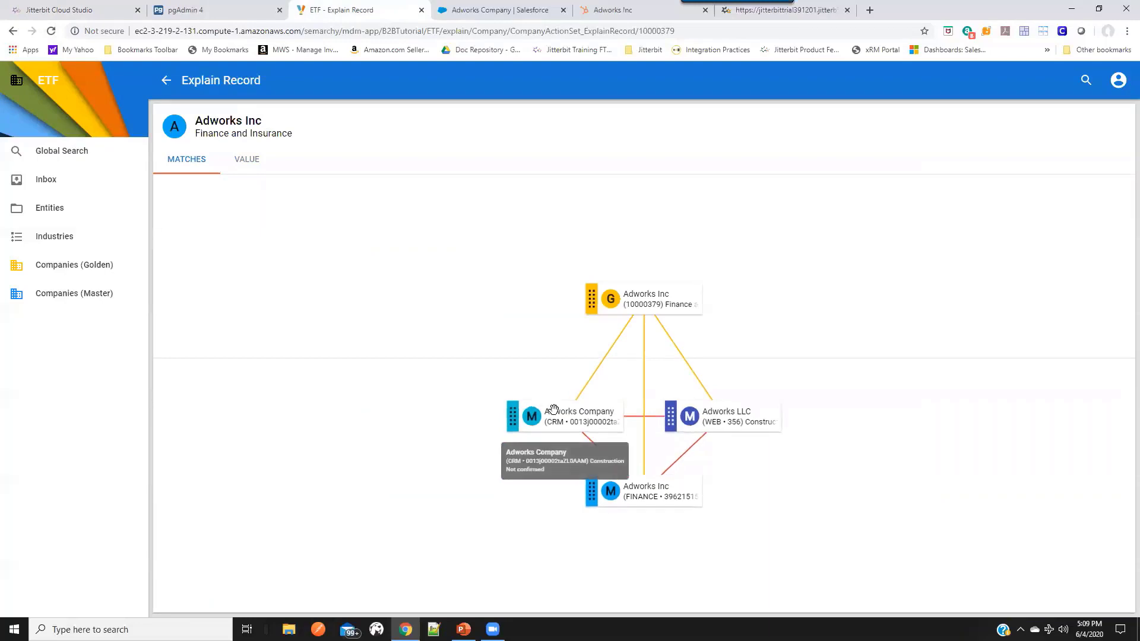
Spread the CRM Adworks Company, WEB Adworks LLC and FINANCE Adworks Inc nodes apart
left_click_drag(550, 412, 382, 413)
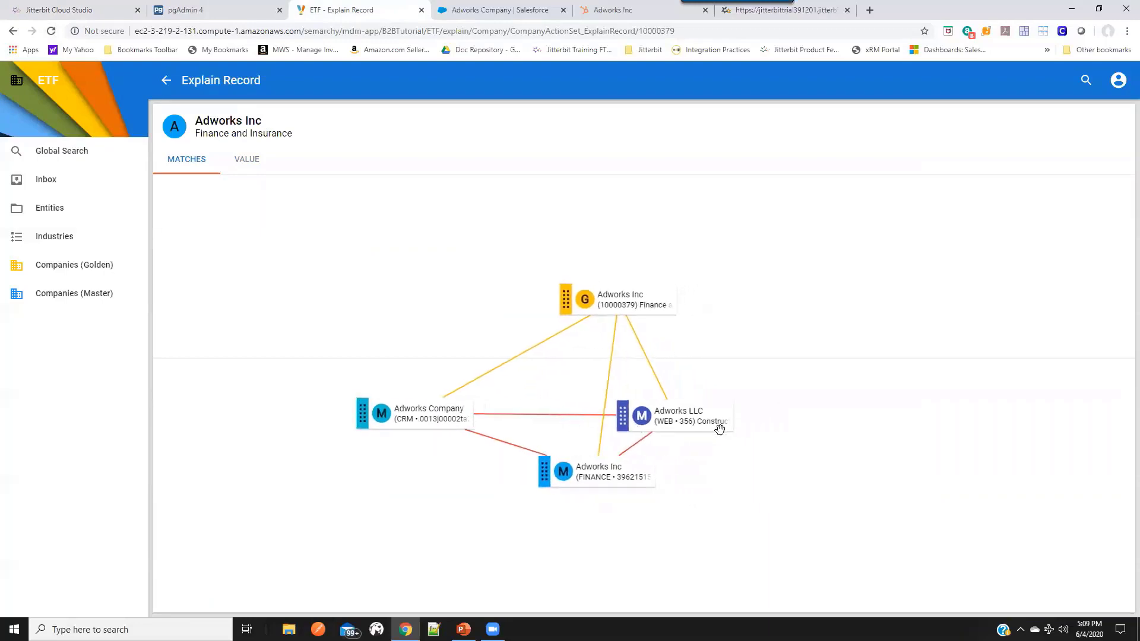
left_click_drag(631, 416, 751, 413)
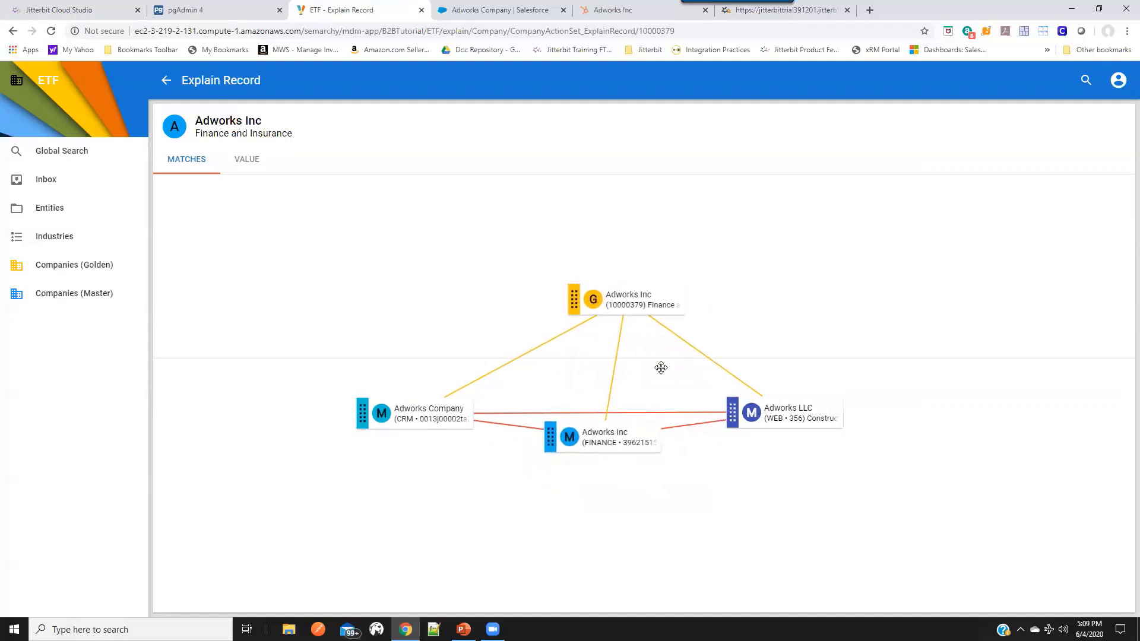
left_click_drag(605, 433, 611, 511)
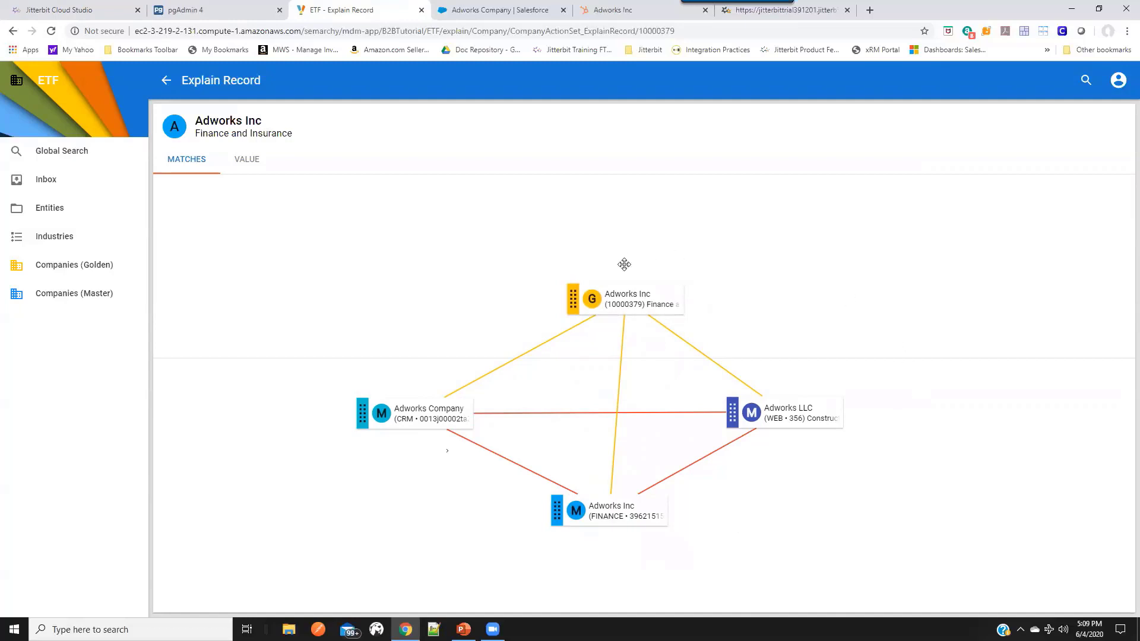
Compare golden Adworks Inc's field values with its CRM, WEB and FINANCE sources, then return to pgAdmin
left_click(249, 162)
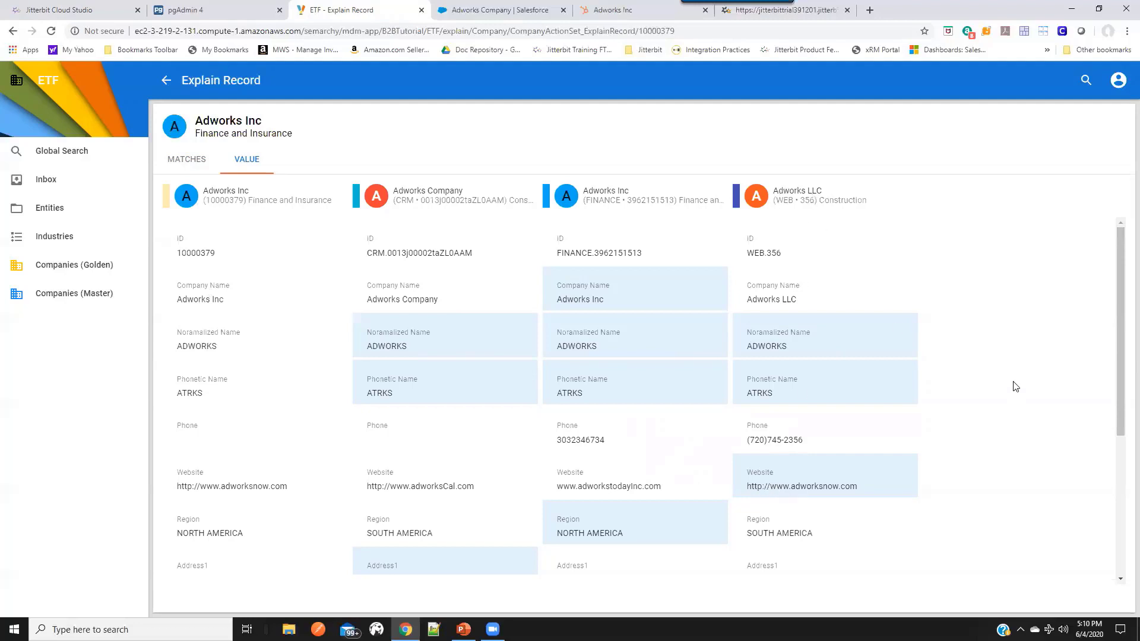
scroll(1015, 388, "down", 2)
scroll(837, 458, "down", 2)
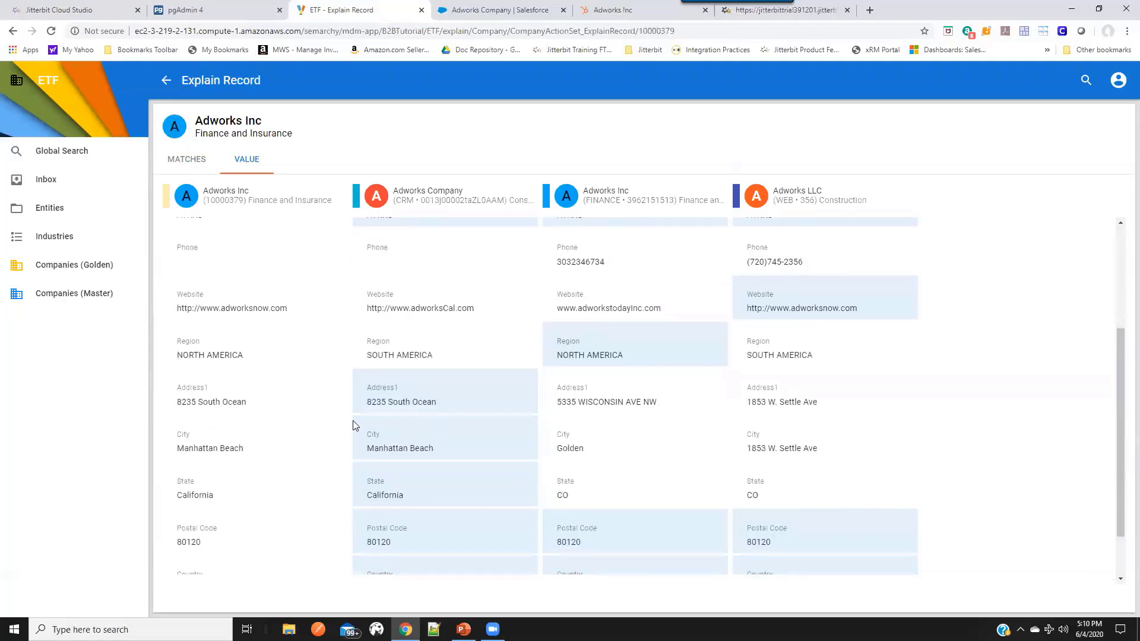
scroll(370, 410, "down", 1)
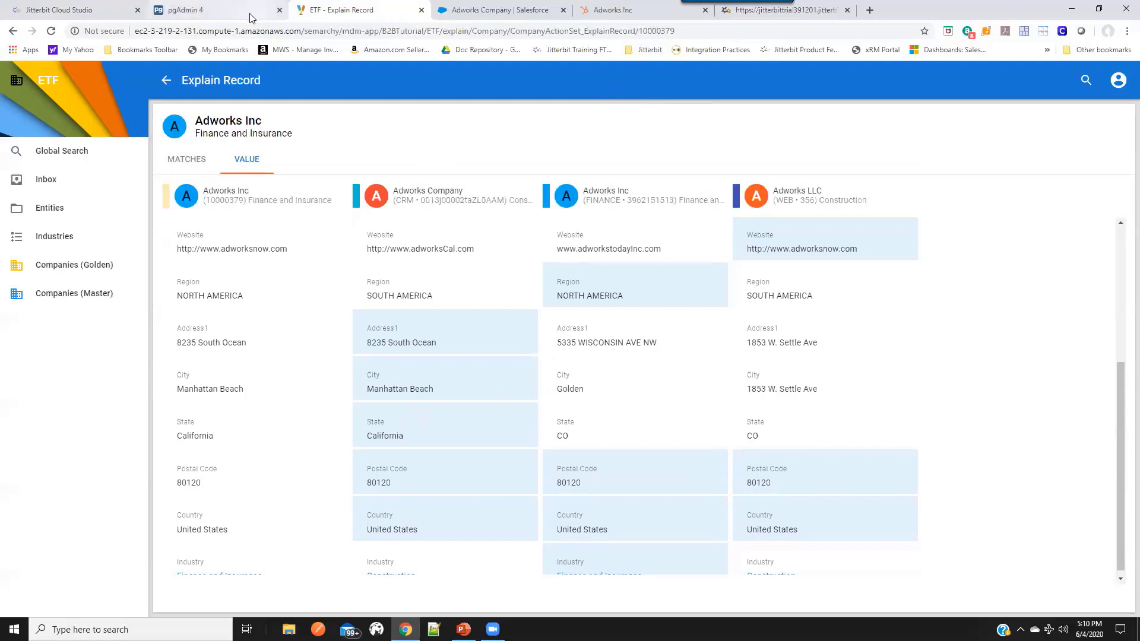
left_click(186, 10)
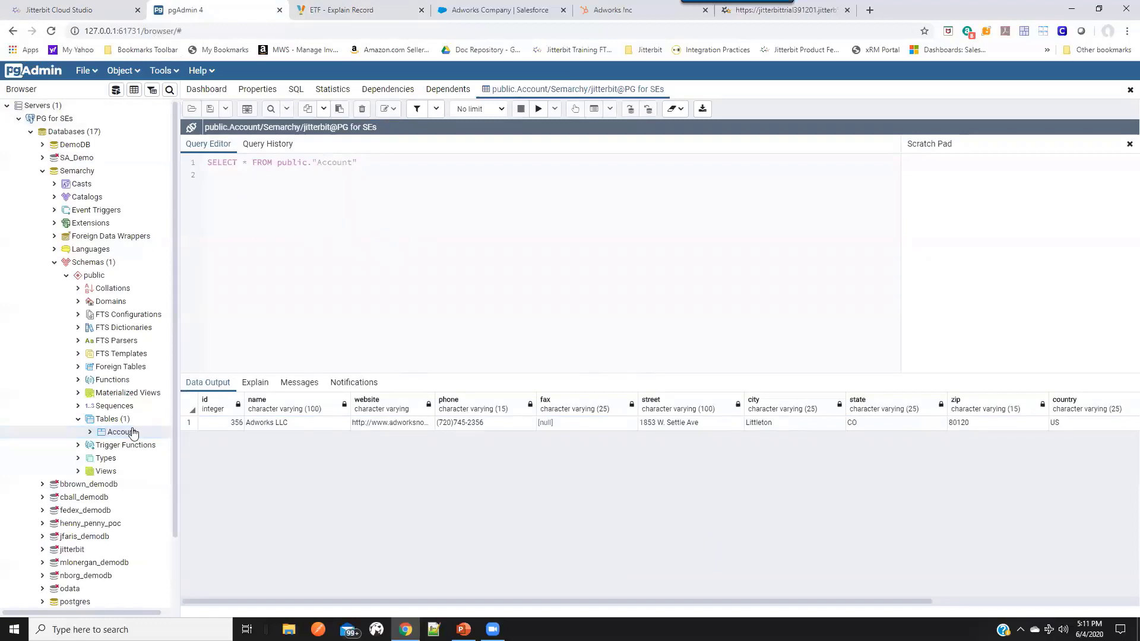
Rerun the Account query to show Adworks Inc at 8235 South Ocean, Manhattan Beach
left_click(537, 108)
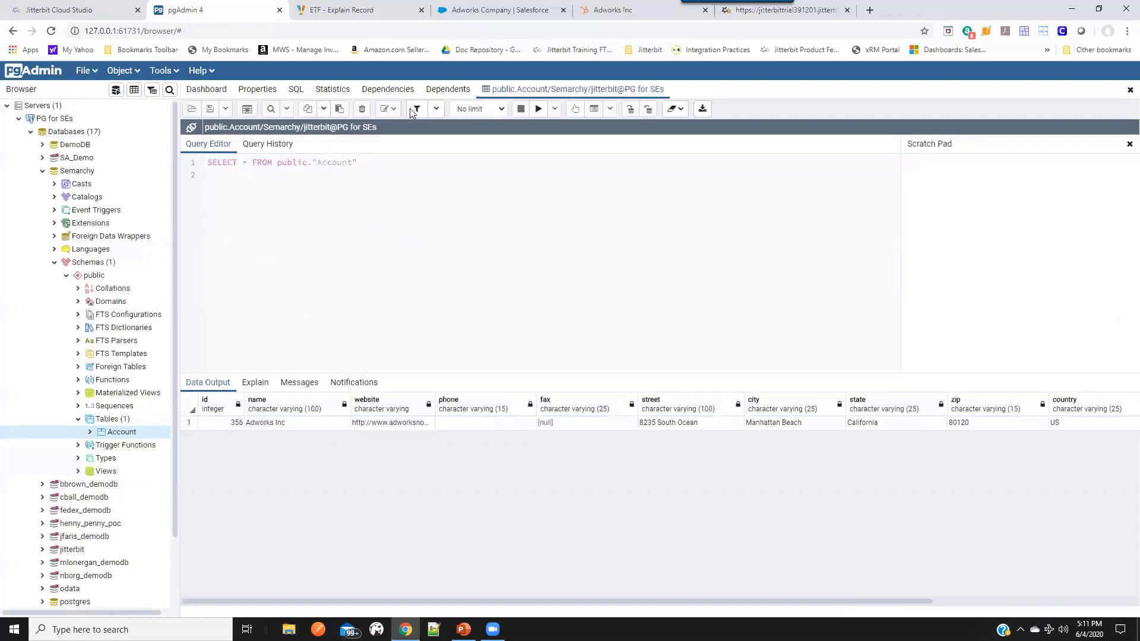
Reload the Salesforce account to show name Adworks Inc and website adworksnow.com
left_click(490, 9)
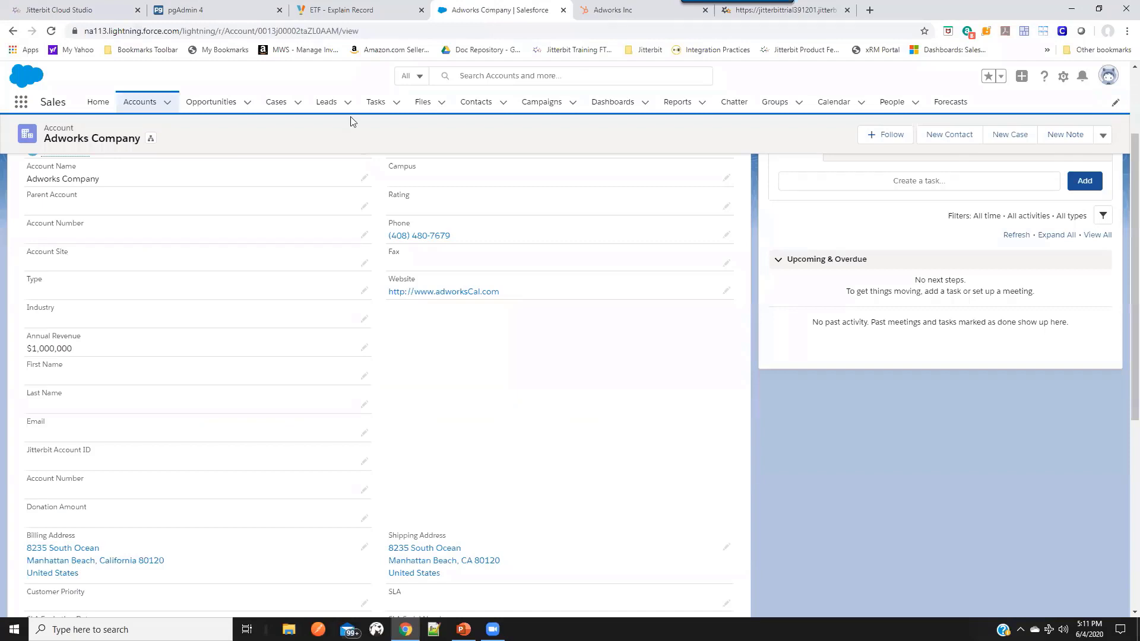
scroll(89, 211, "up", 3)
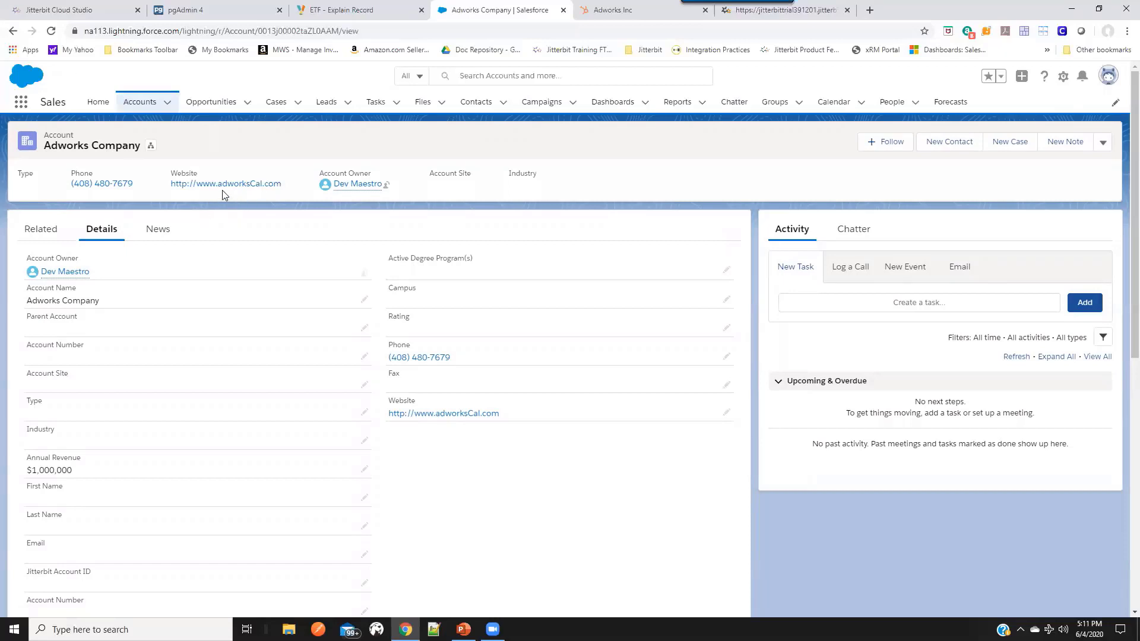
left_click(51, 31)
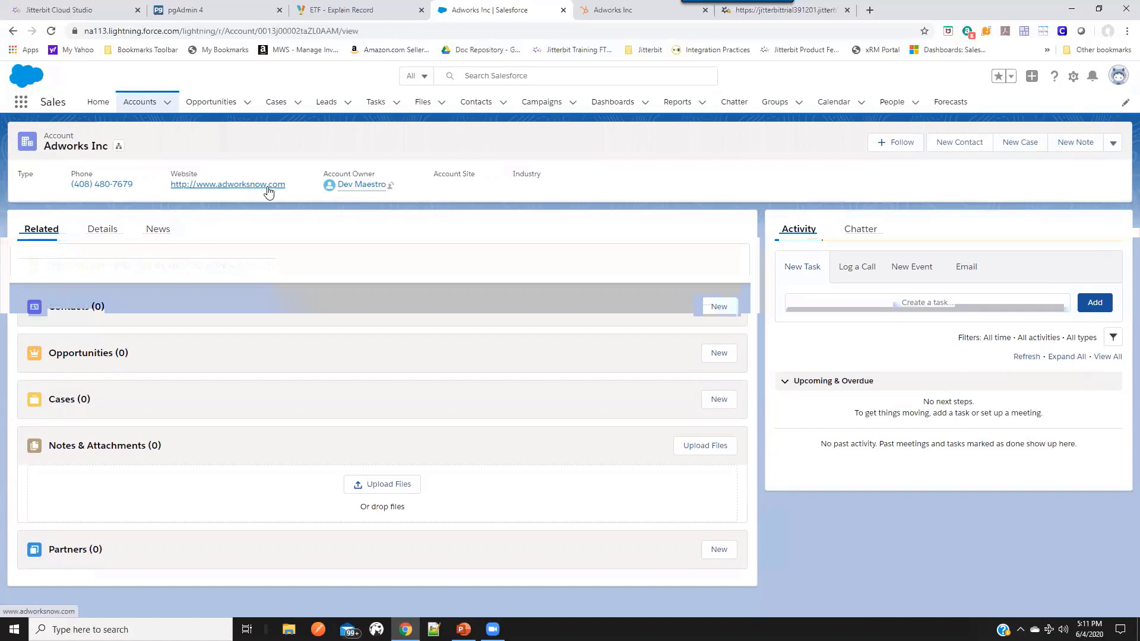
Reload the HubSpot Adworks Inc record and scroll to its Manhattan Beach, California city and state
left_click(648, 16)
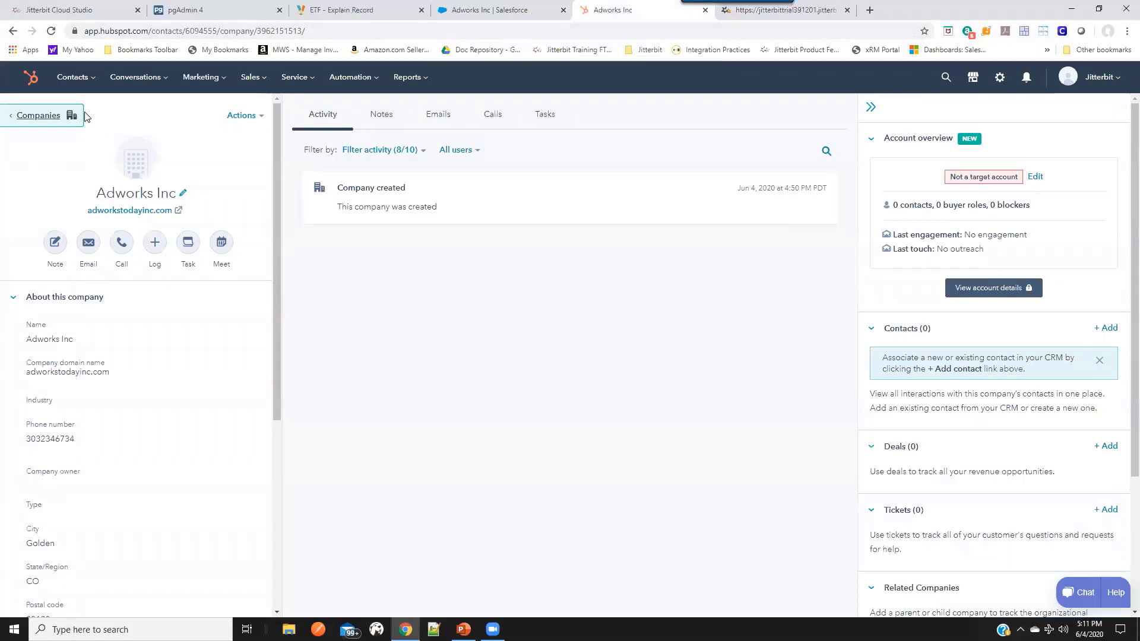
scroll(136, 346, "down", 1)
scroll(136, 346, "down", 1)
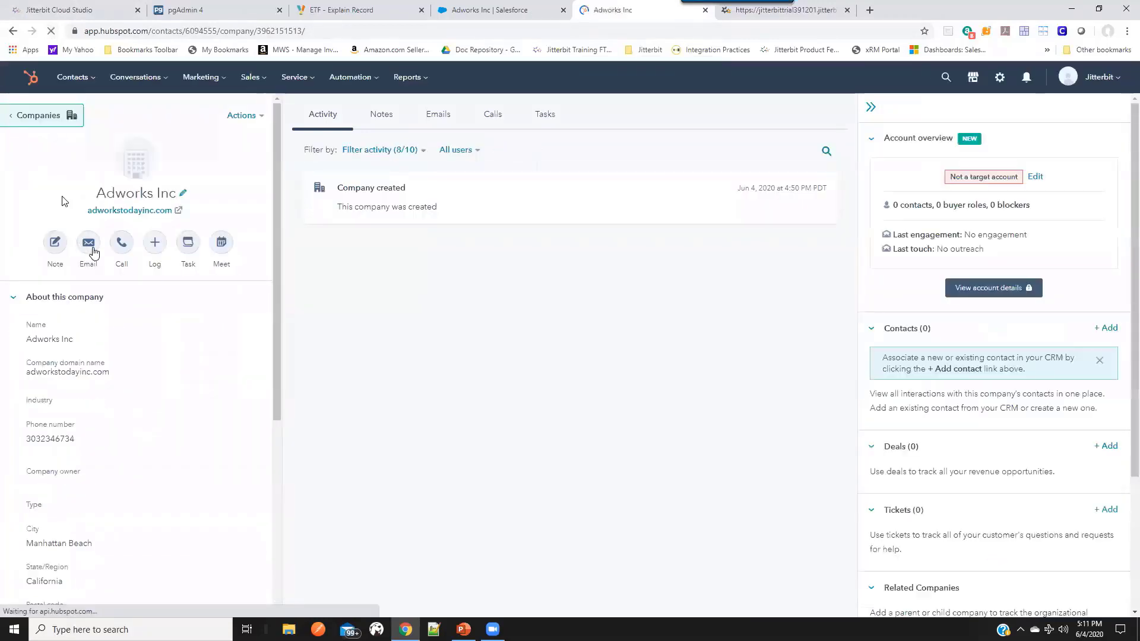
scroll(61, 138, "down", 2)
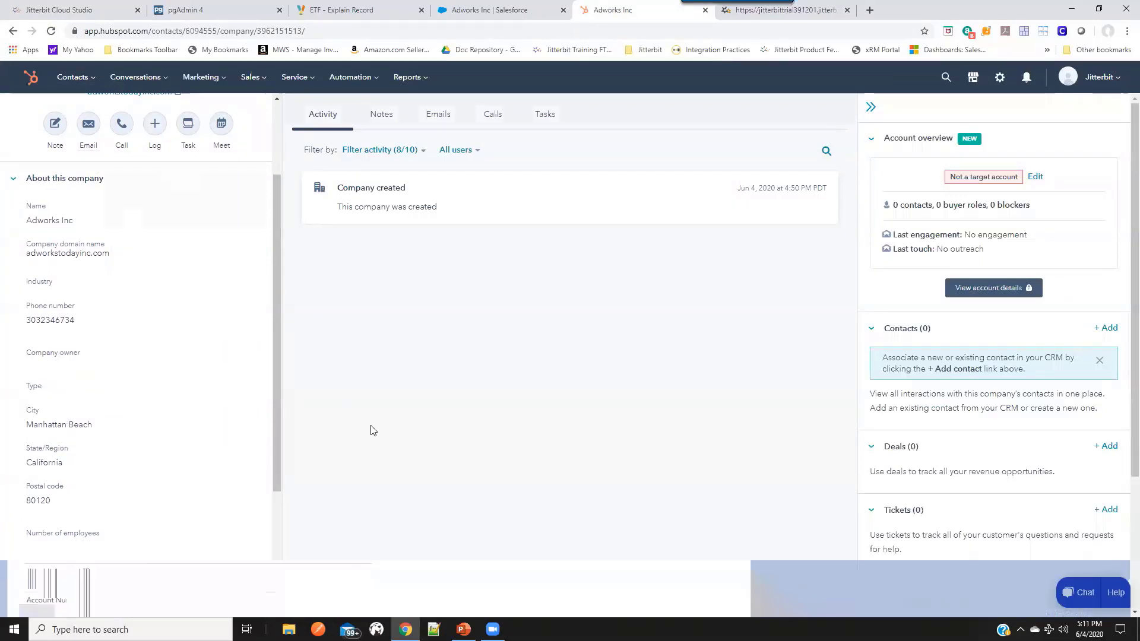
left_click(400, 421)
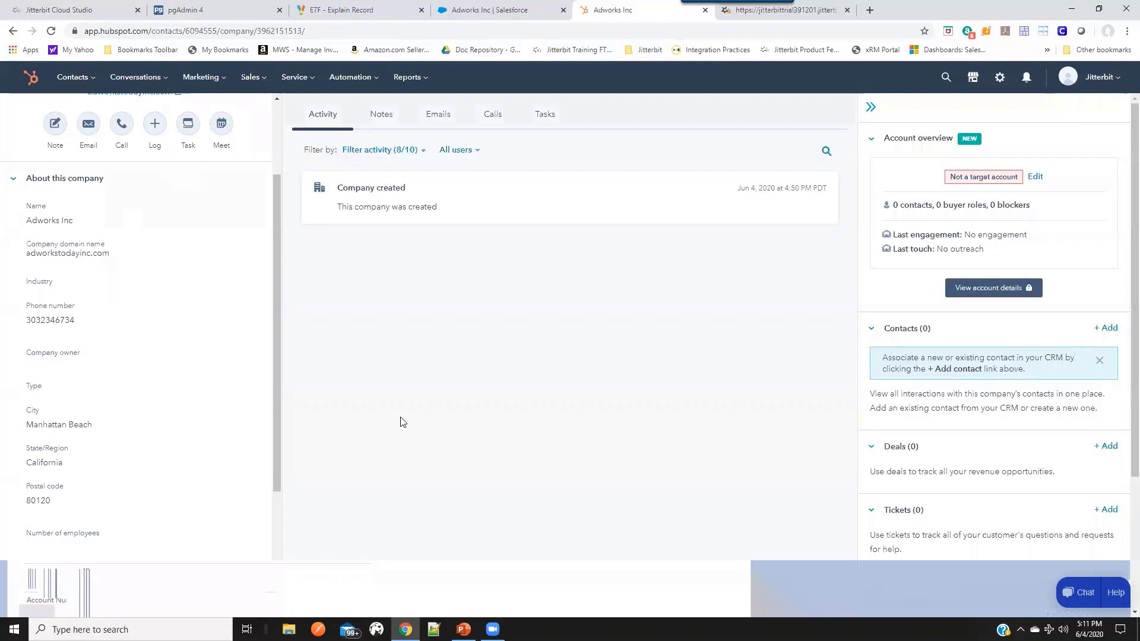